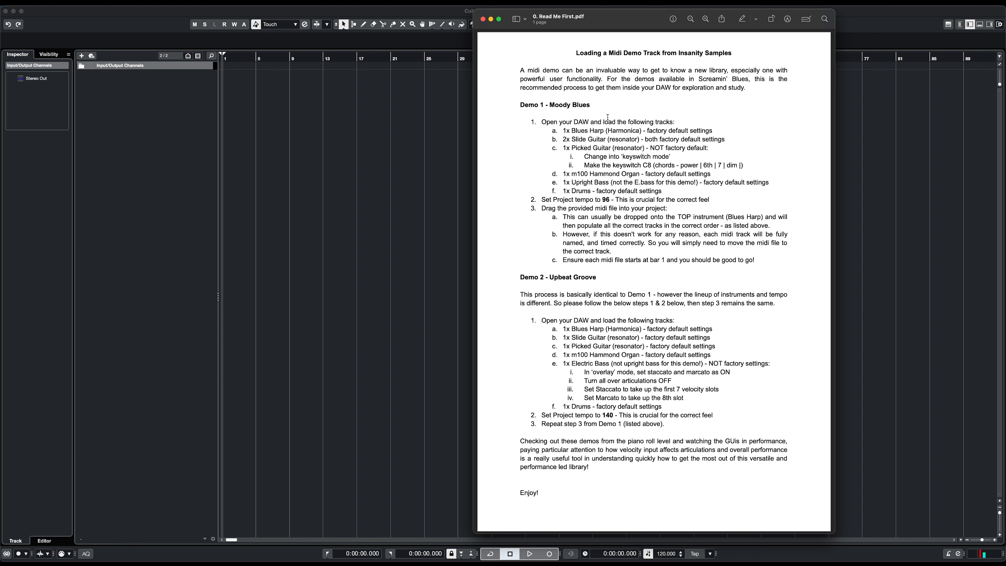
Close the Read Me document and add seven Kontakt 5 instrument tracks to the empty project
key("super+w")
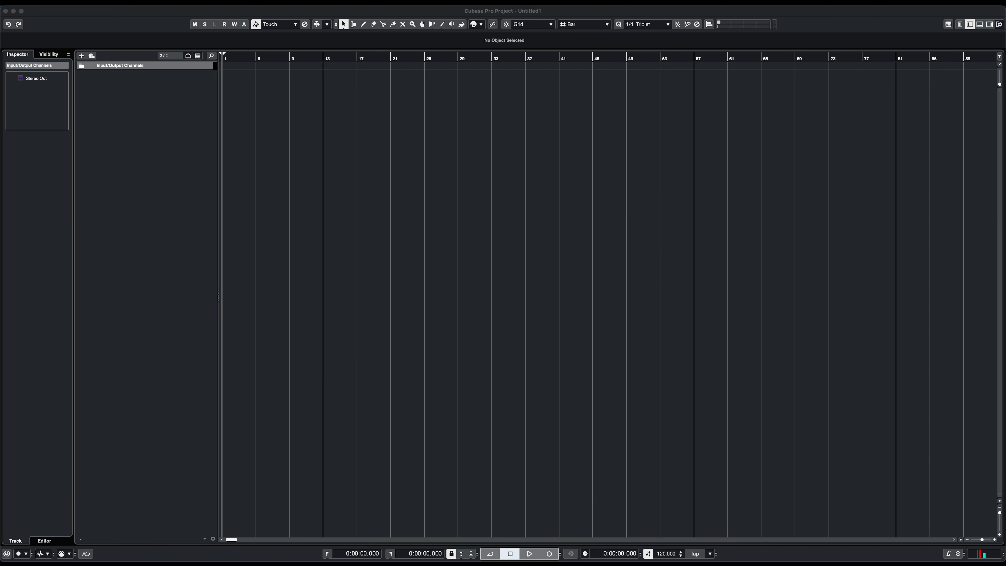
right_click(151, 104)
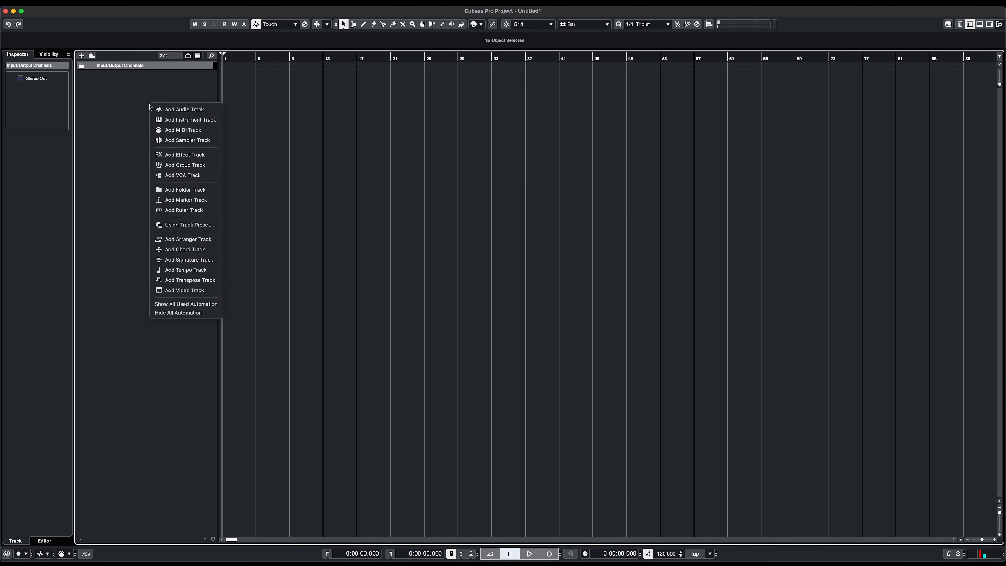
left_click(178, 120)
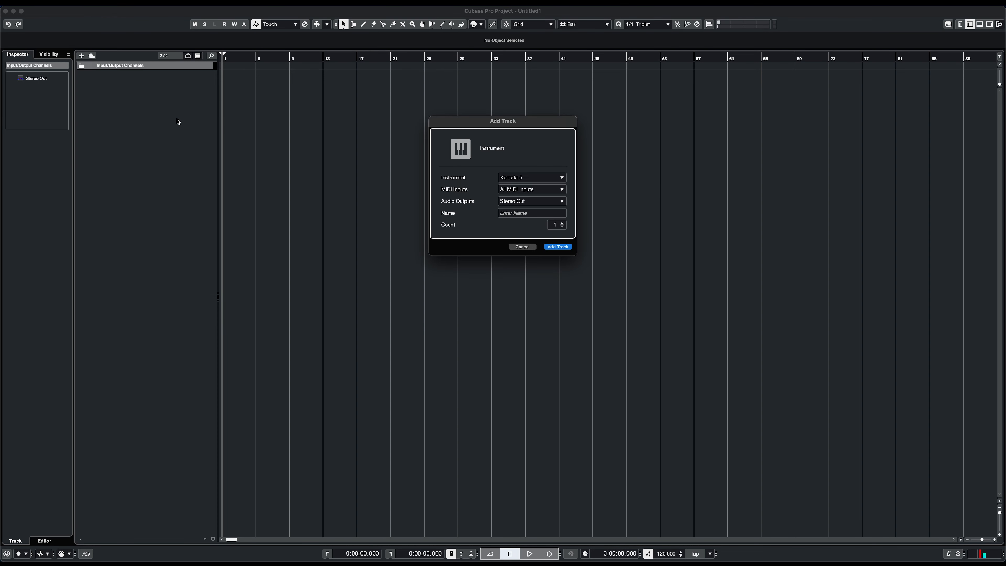
left_click(562, 223)
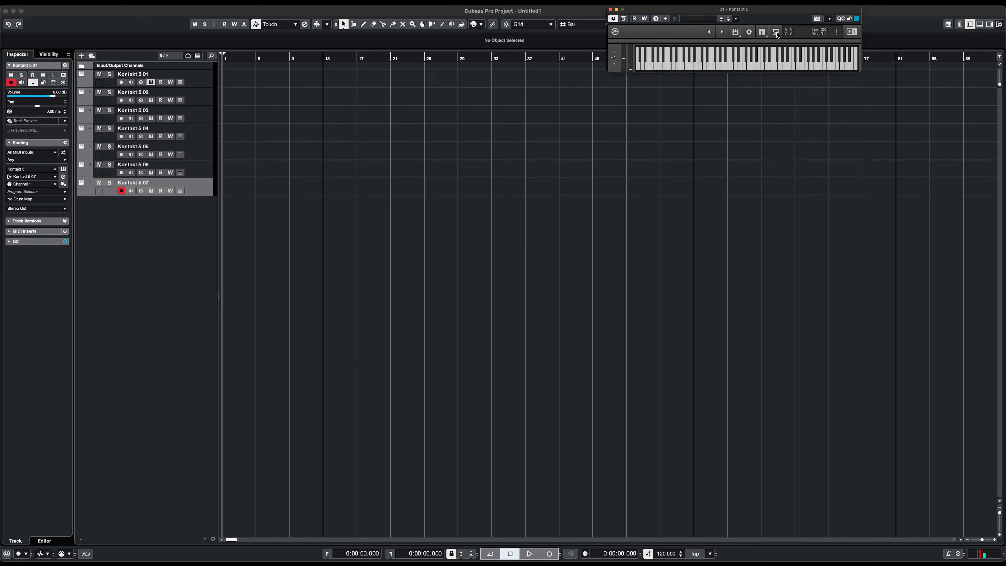
Load the Screamin' Blues - Harmonica instrument into the first track's Kontakt 5 and close the instrument window
left_click_drag(757, 10, 702, 139)
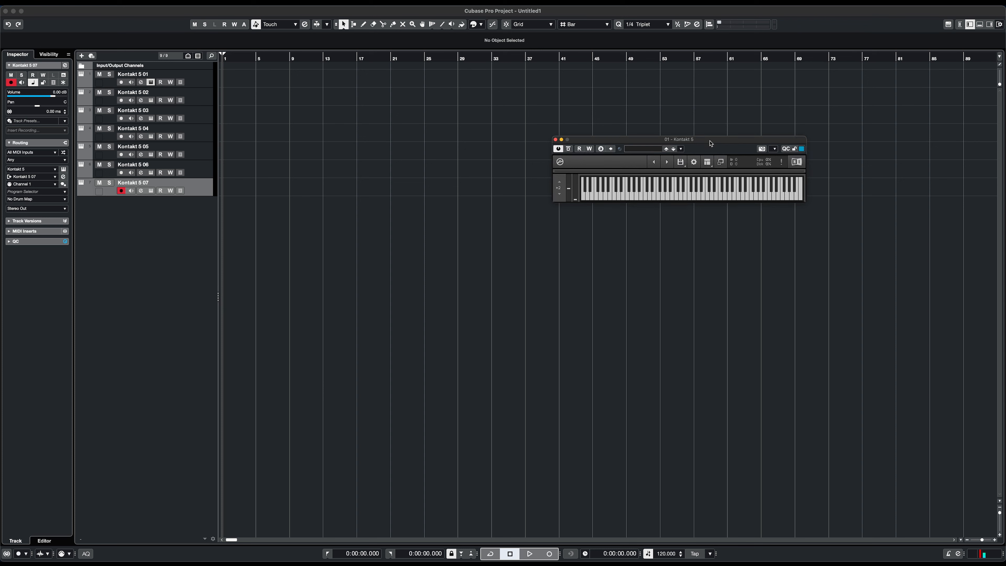
left_click(722, 163)
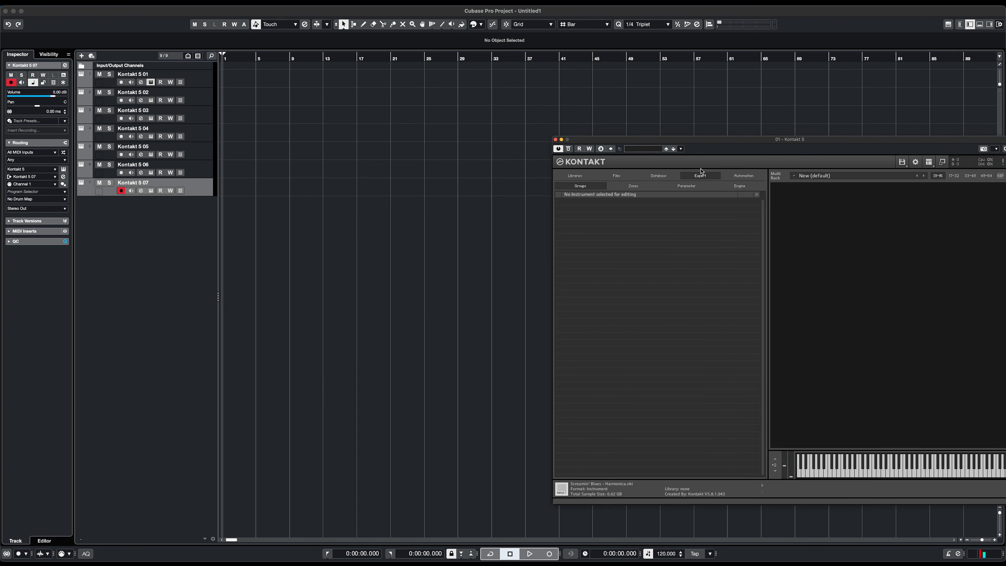
left_click_drag(633, 143, 435, 137)
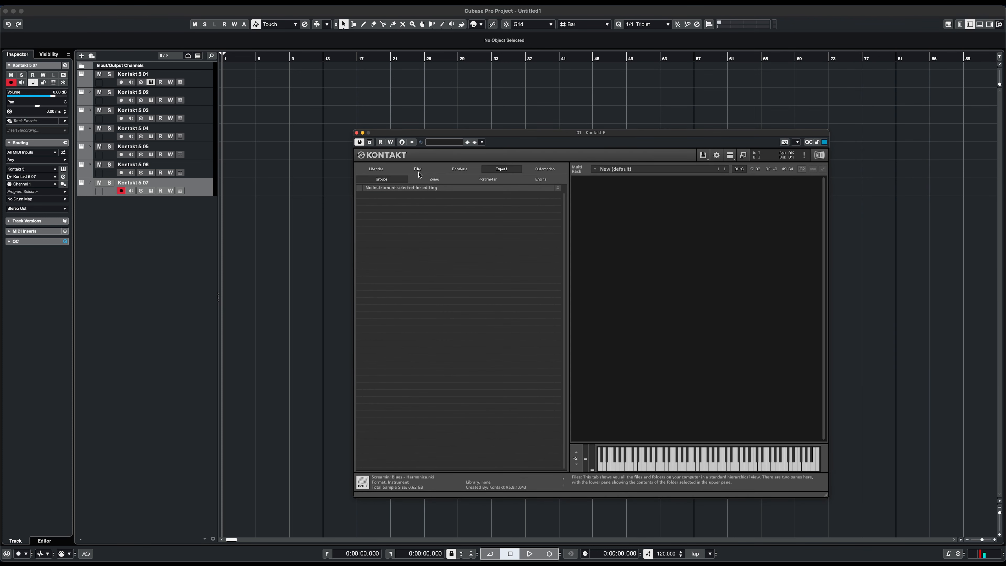
left_click(820, 155)
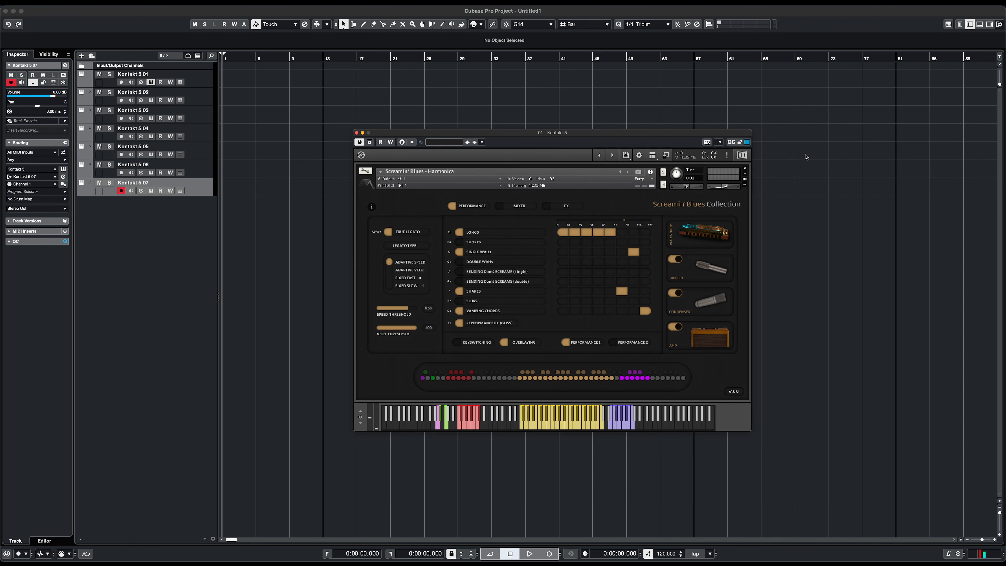
left_click(357, 135)
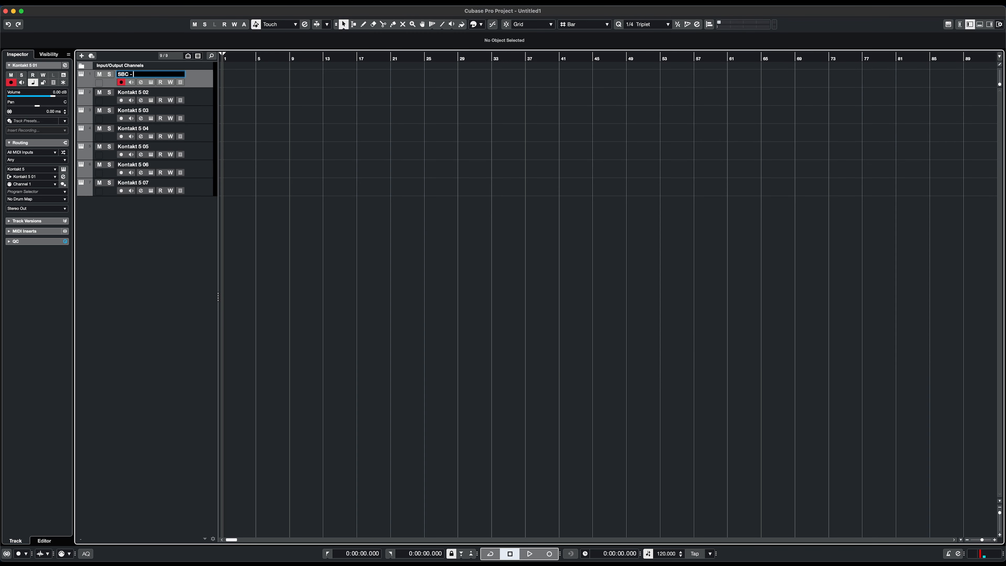
Rename the seven tracks with the prefix "SBC -": Blues Harp, Slide Guitar 1, Slide Guitar 2, Picked Guitar, Hammond, Upright Bass and Drums
key("Tab")
type("SBC")
type("- Slide Guitar 2")
key("Tab")
type("SBC - Picked Guitar")
key("Tab")
type("SBC - Hammond")
key("Tab")
type("SBC - Upright Bass")
key("Tab")
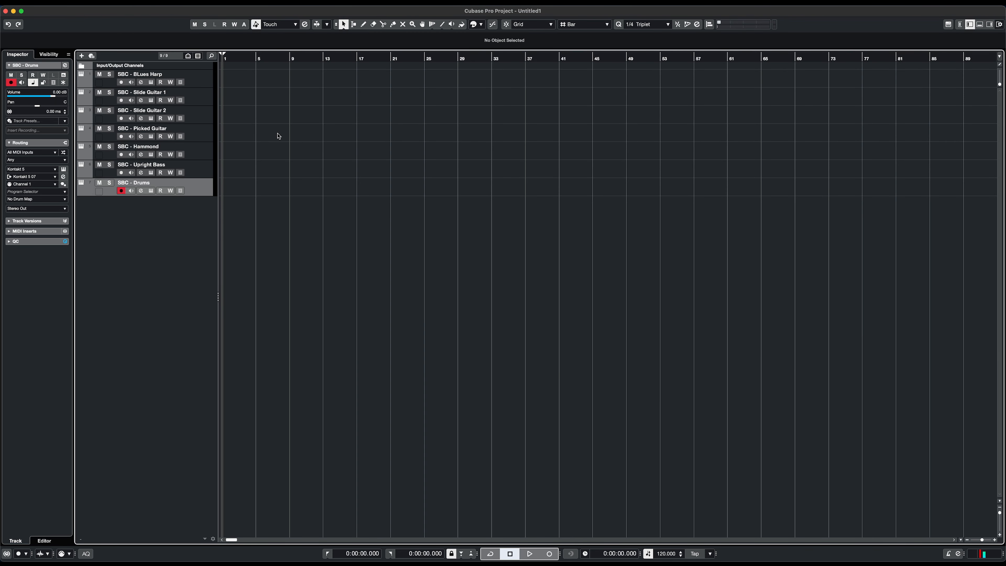
Check the Blues Harp instrument, close it, and review the Demo 1 Picked Guitar settings in the Read Me document
left_click(150, 82)
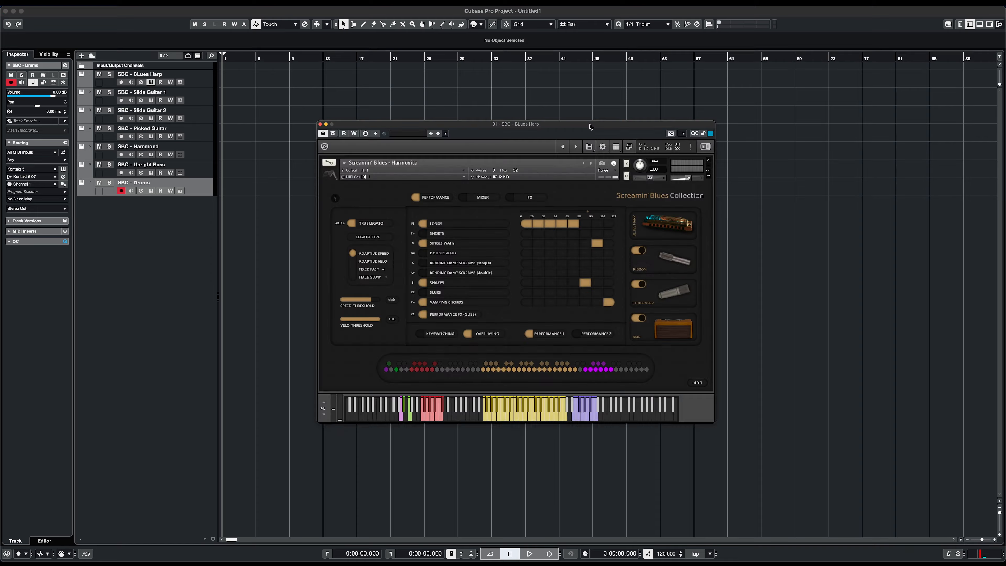
key("cmd+w")
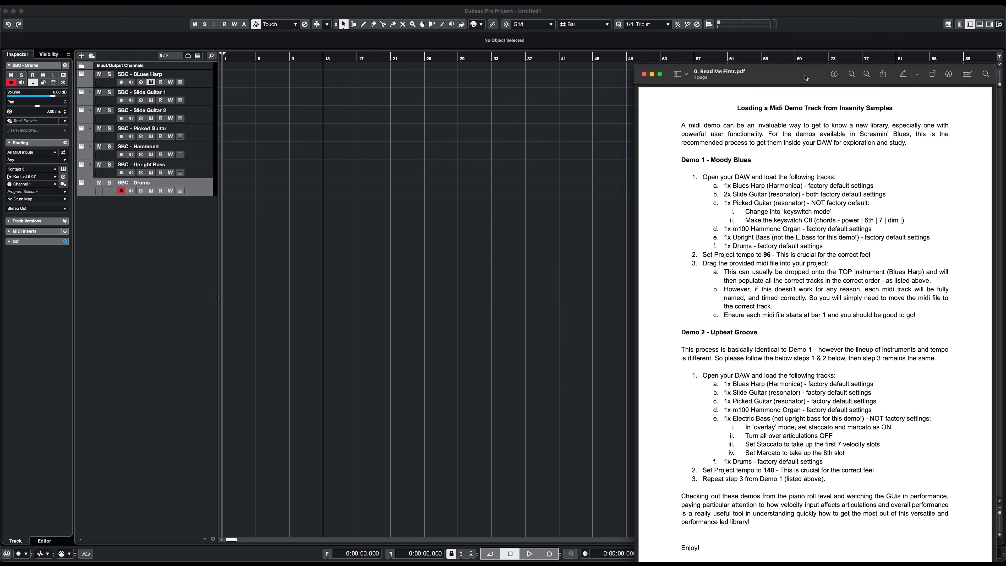
left_click_drag(702, 23, 746, 12)
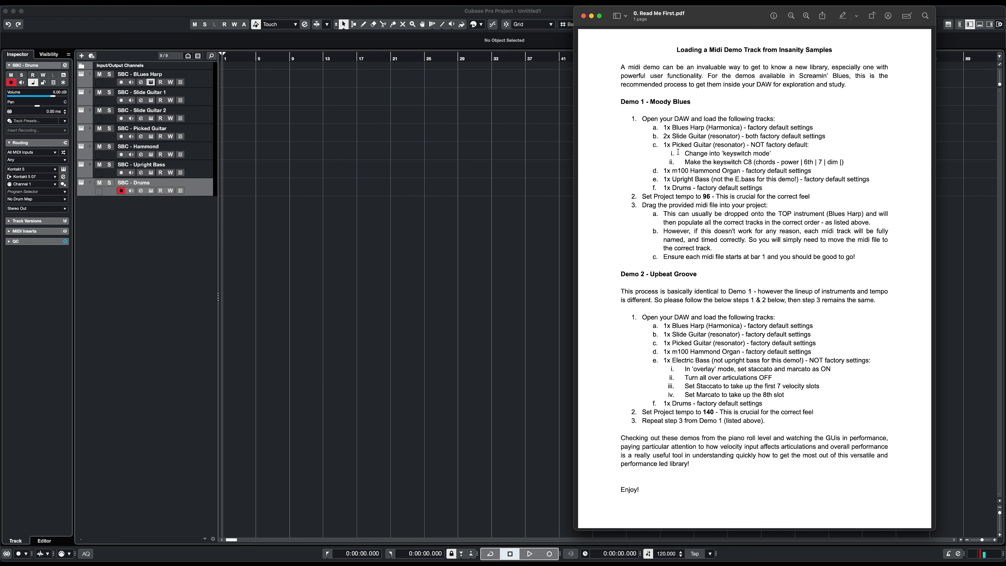
left_click_drag(672, 144, 809, 145)
left_click(780, 149)
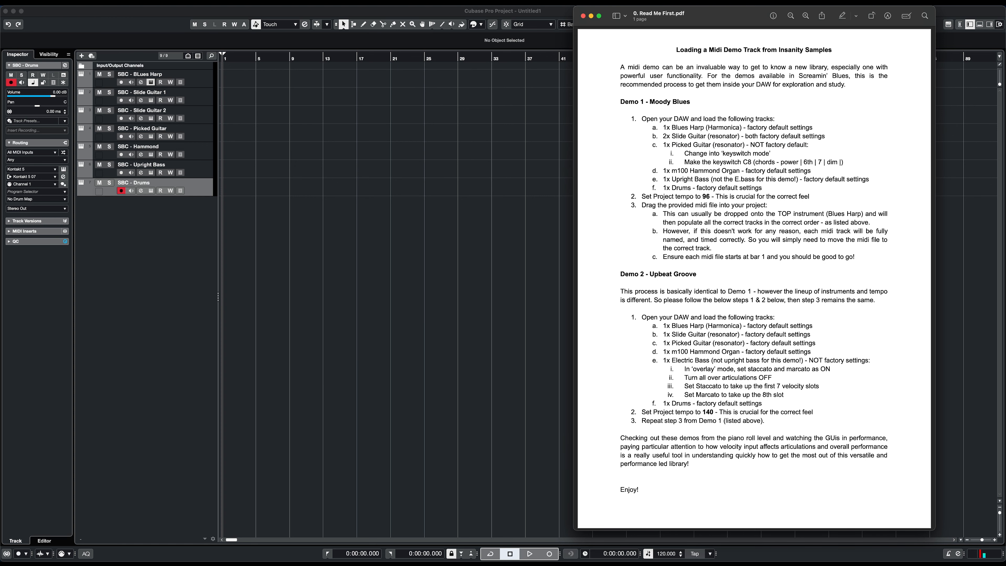
left_click_drag(688, 24, 727, 34)
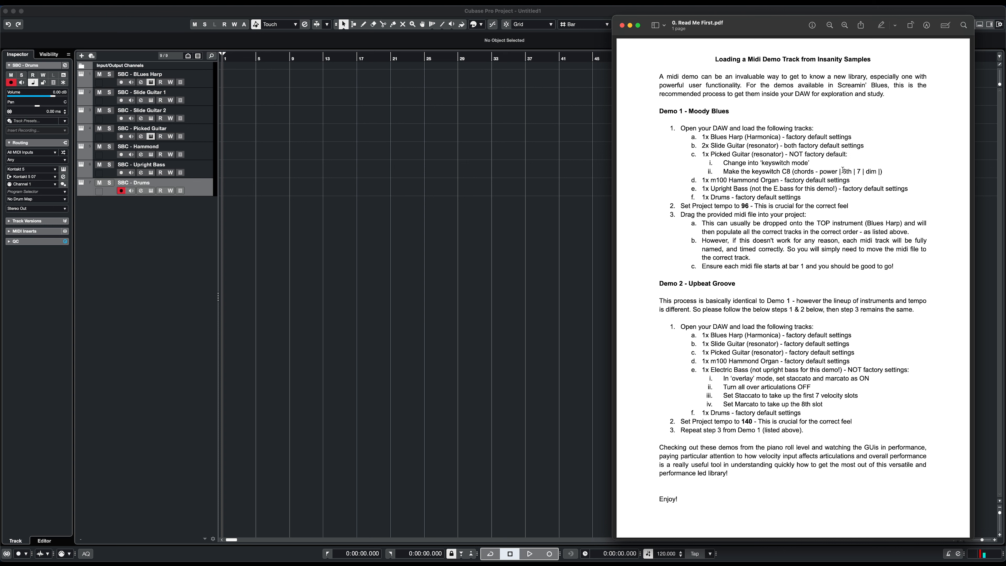
Switch the Picked Guitar instrument to Keyswitching mode and make Chords (power | 6ths | 7 | dim) its active articulation
left_click(420, 333)
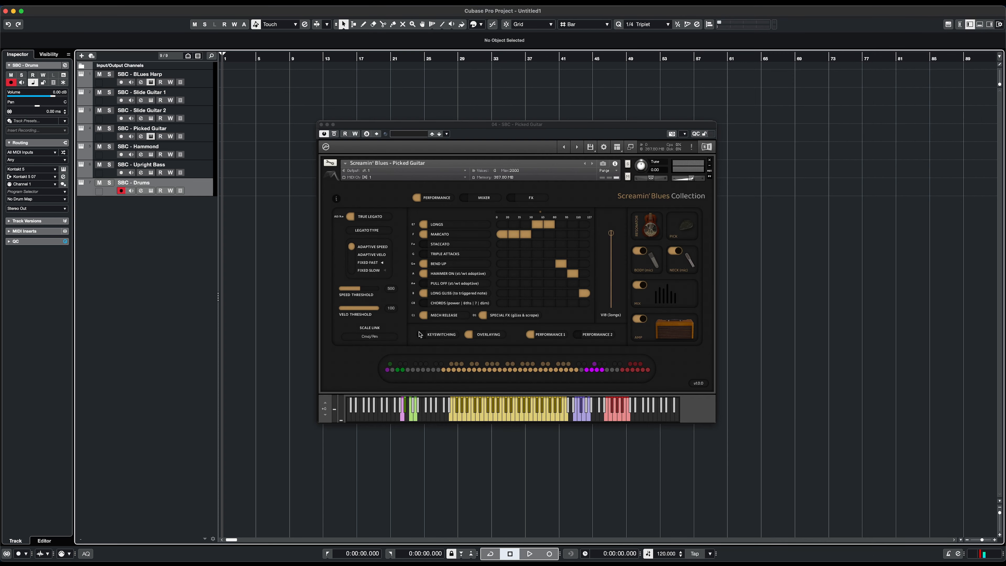
left_click(423, 336)
left_click(423, 335)
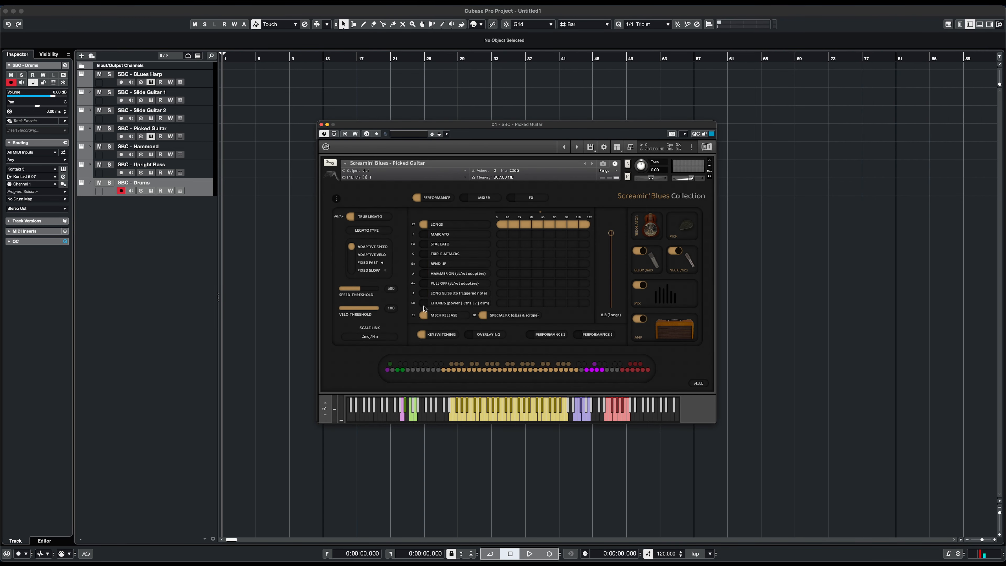
left_click(424, 303)
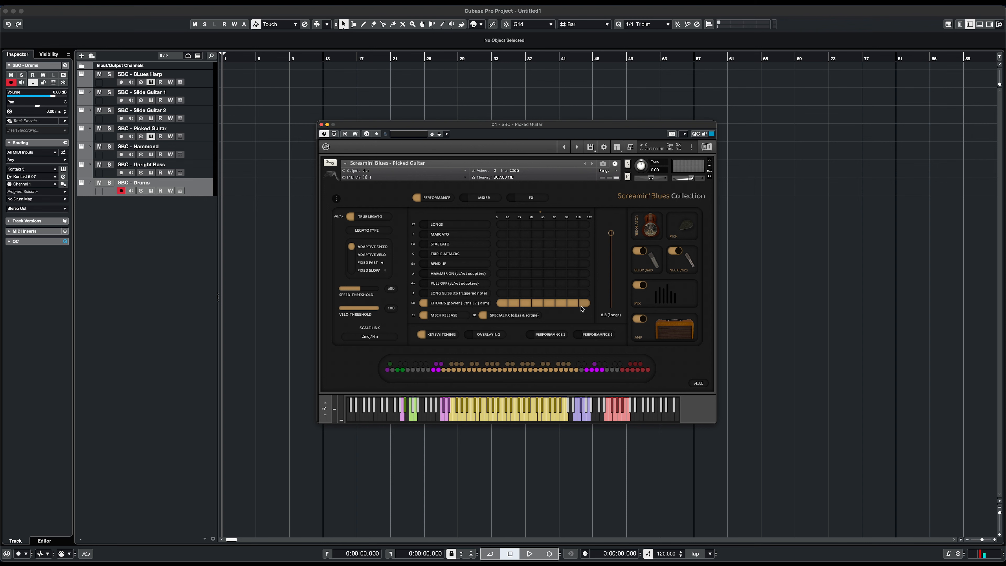
Check the Demo 1 tempo instruction in the Read Me document and set the project tempo to 96
key("super+Tab")
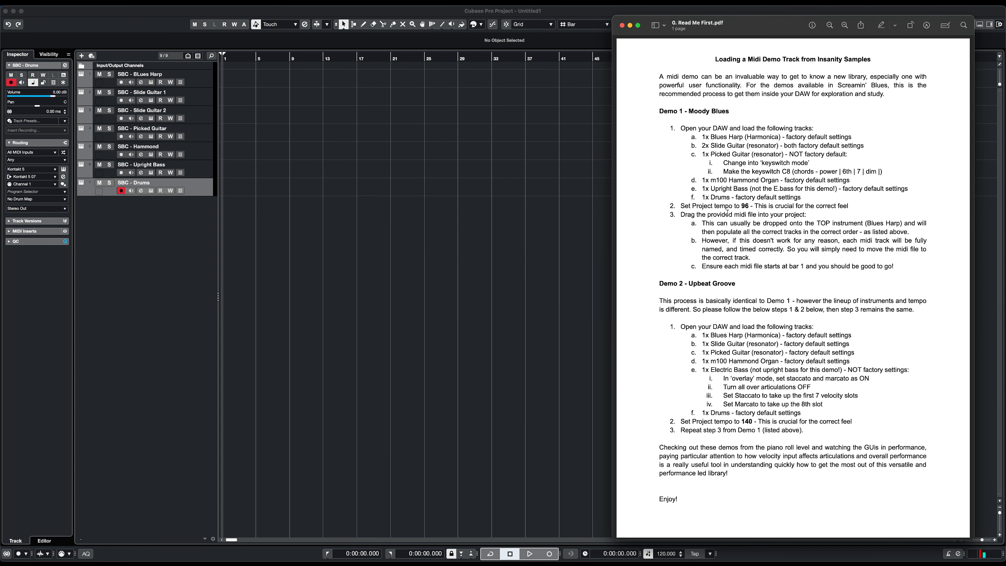
left_click_drag(712, 206, 818, 207)
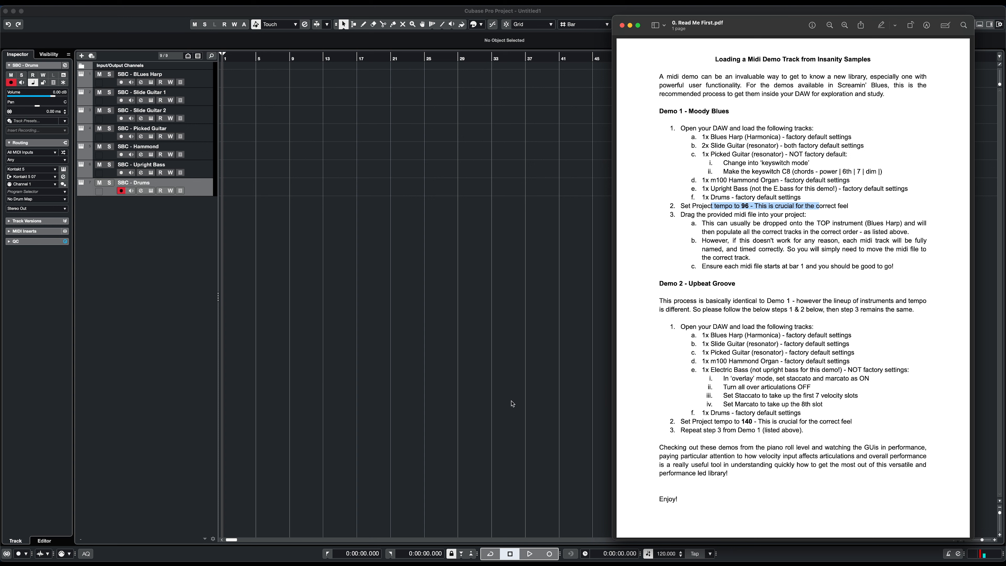
left_click(669, 553)
left_click(671, 554)
type("96")
key("Return")
Switch to Finder and import "1. Demo 1 - Moody Blues.midi" from Demo tracks (Midi) onto the Blues Harp track at bar 1
key("super+Tab")
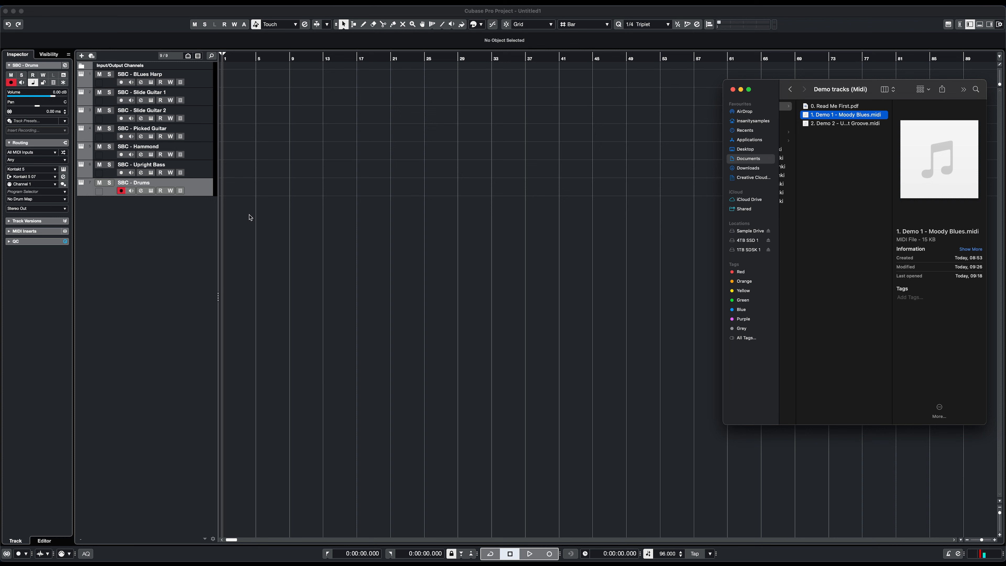
left_click(827, 117)
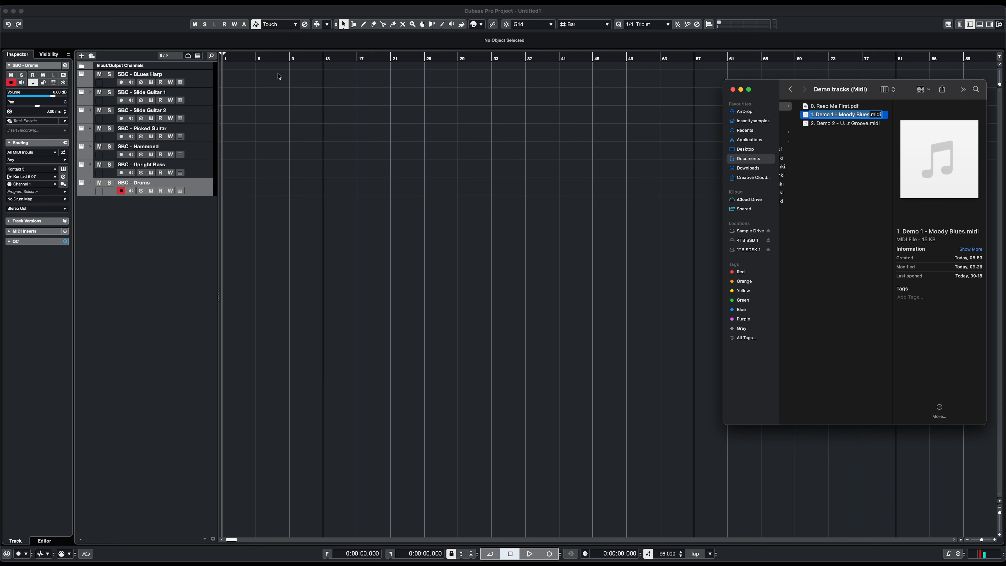
left_click(823, 130)
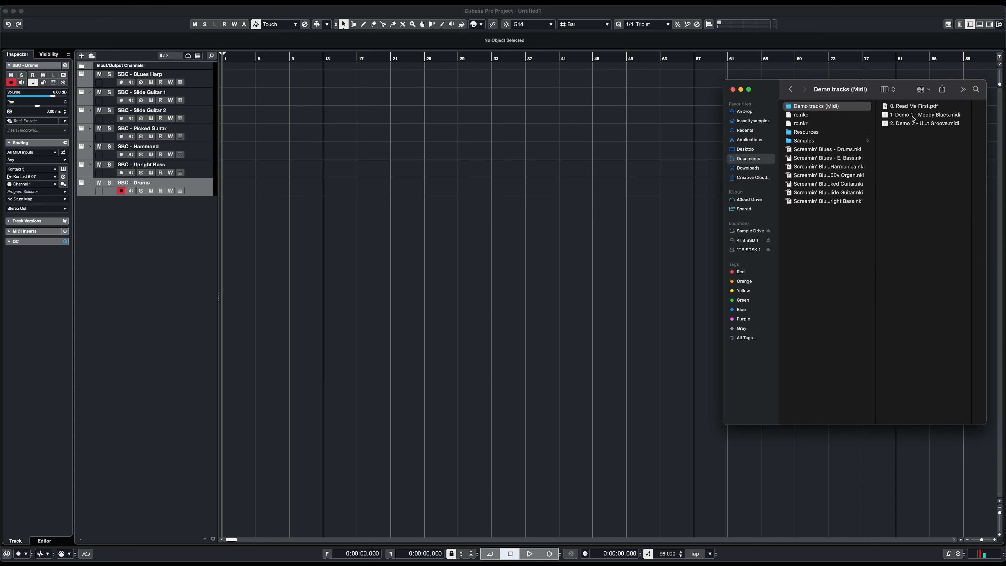
left_click(913, 119)
left_click_drag(849, 116, 222, 84)
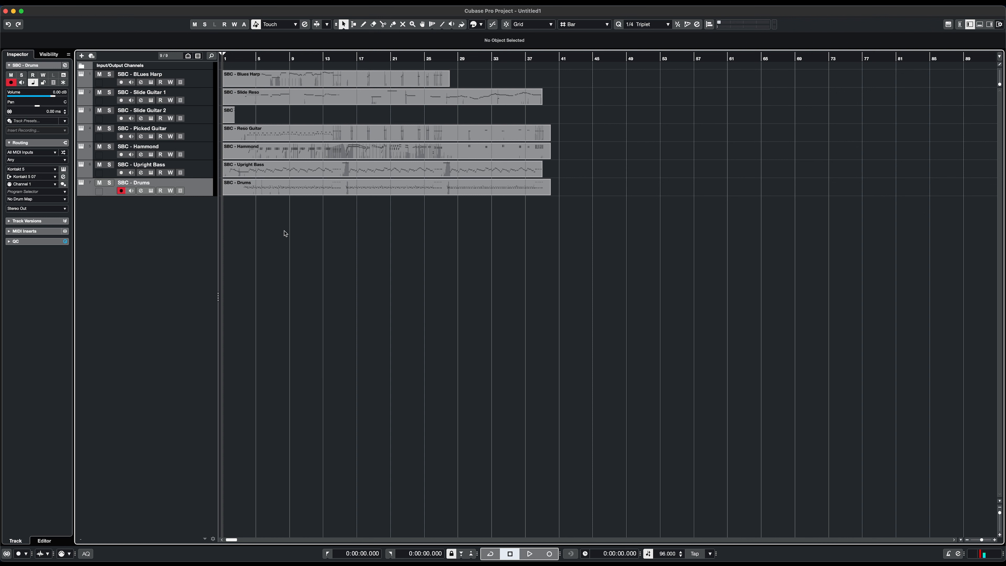
Play back the demo and lower the Picked Guitar track's volume to about -8.56 dB
key("space")
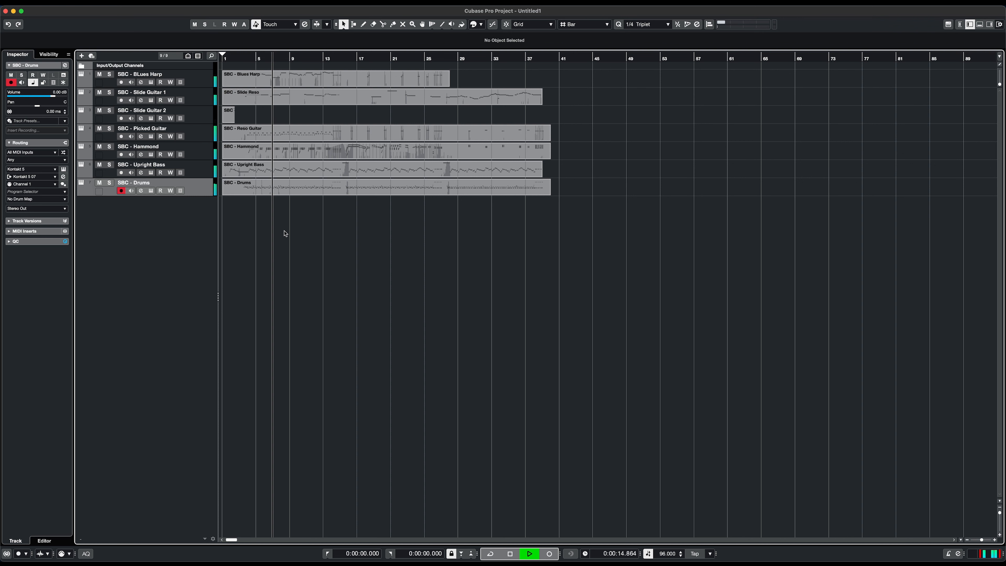
key("space")
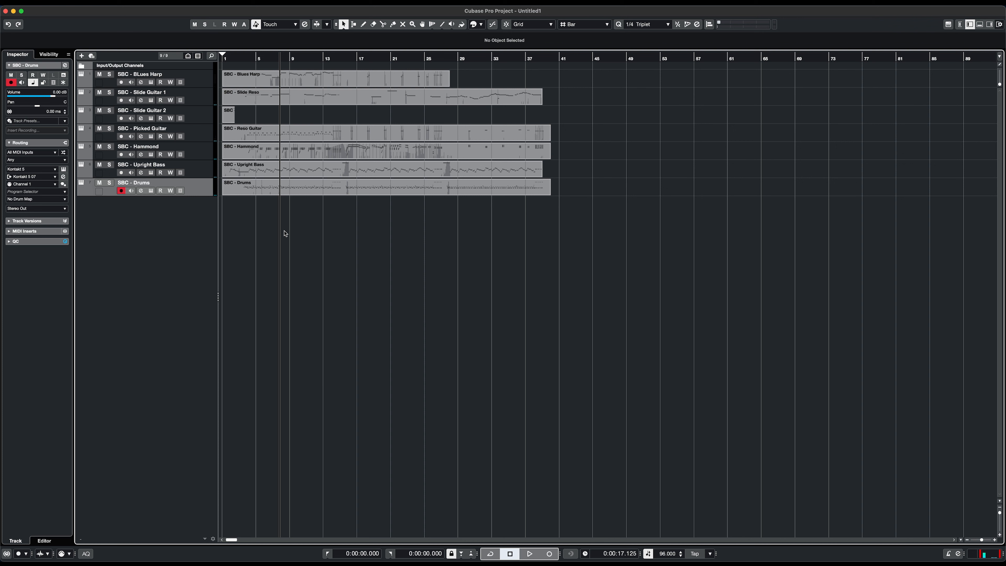
left_click(210, 135)
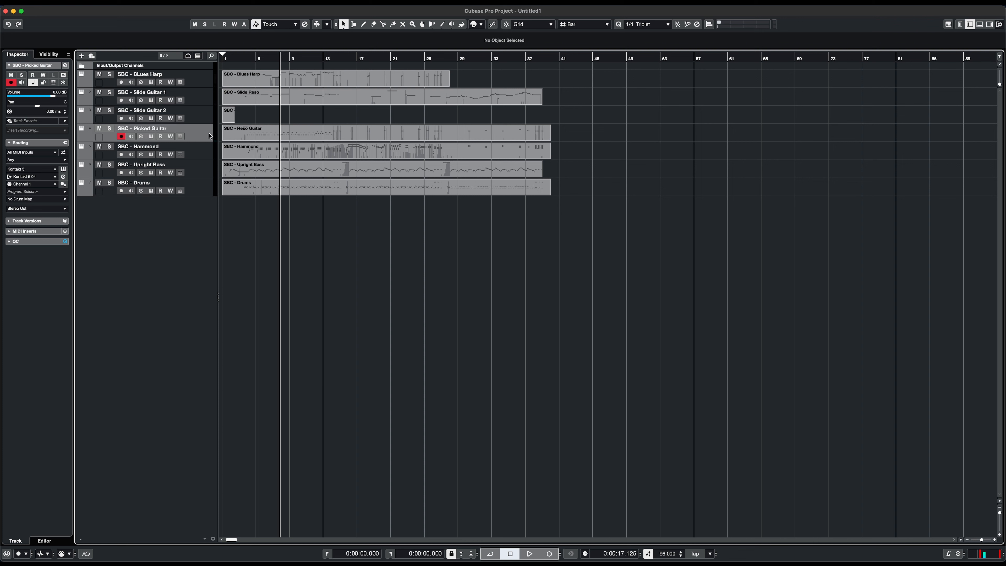
left_click_drag(53, 95, 45, 97)
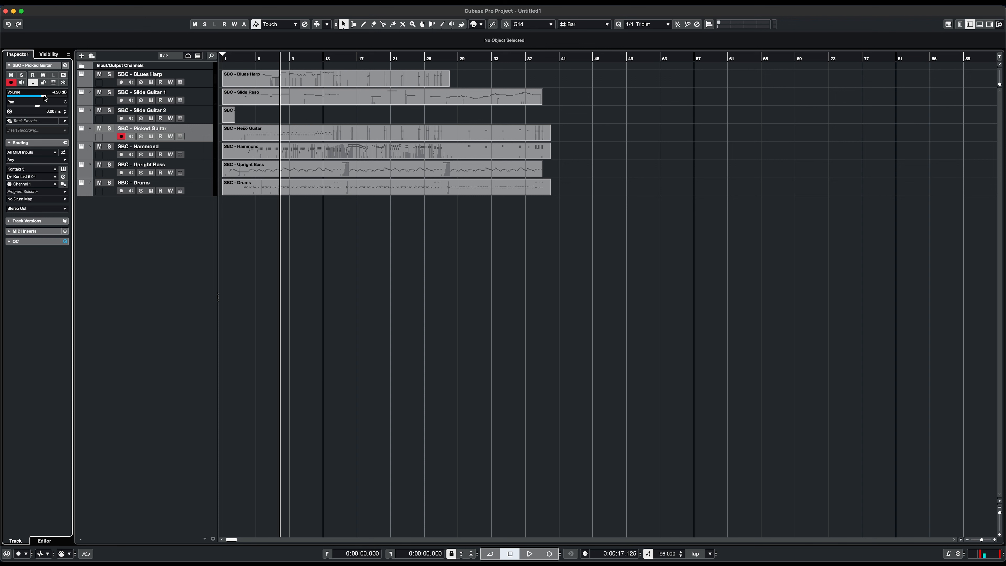
key("space")
left_click_drag(45, 98, 37, 98)
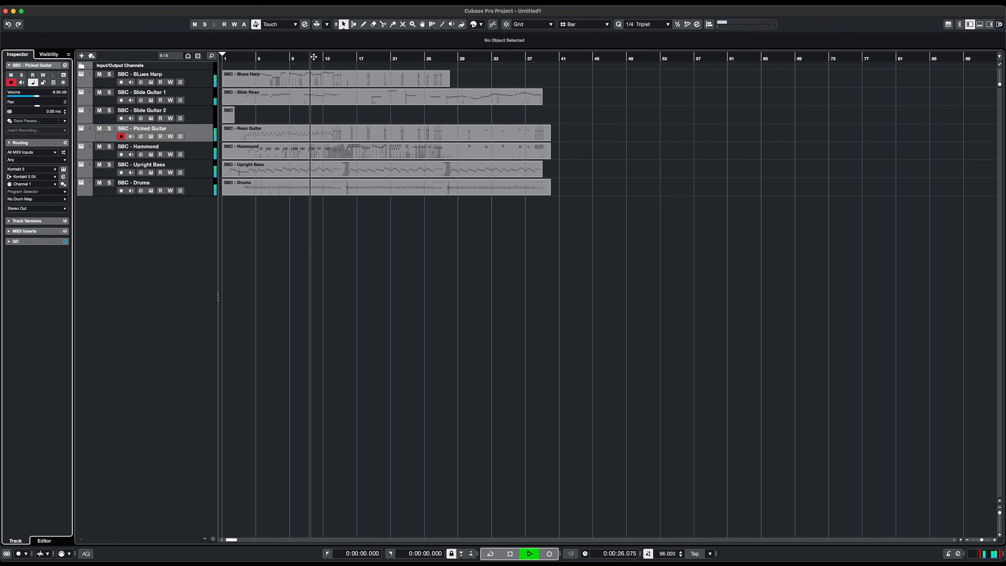
Examine the Blues Harp part's notes and velocities in the key editor during playback, alongside its Harmonica instrument window
left_click(316, 82)
double_click(316, 82)
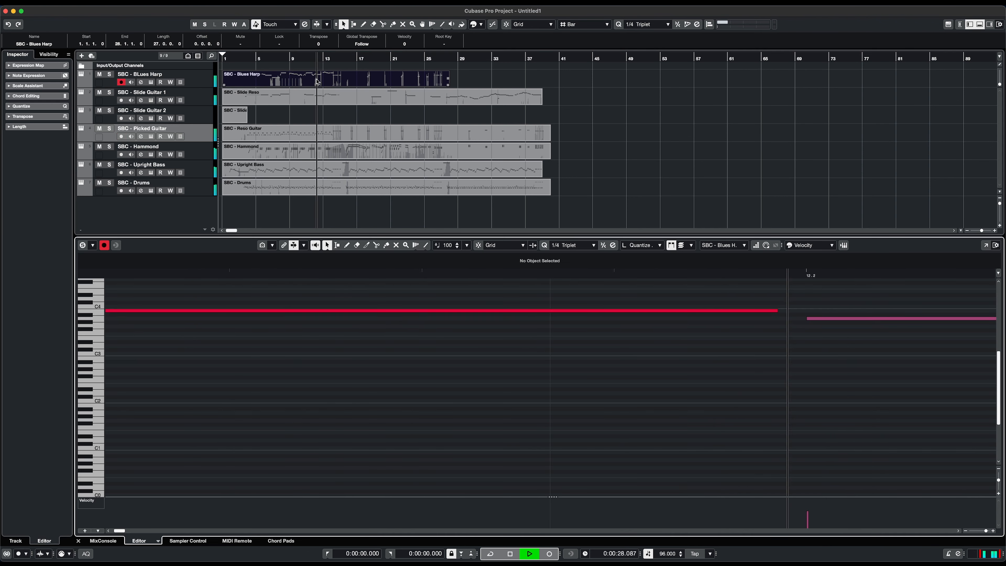
scroll(381, 390, "down", 6)
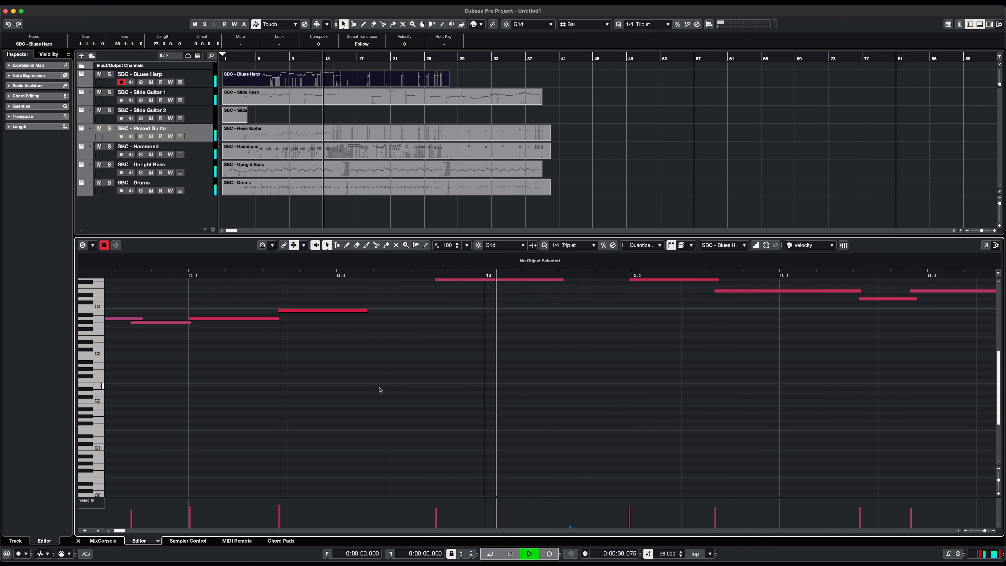
scroll(380, 390, "down", 1)
scroll(381, 389, "up", 3)
scroll(380, 390, "left", 4)
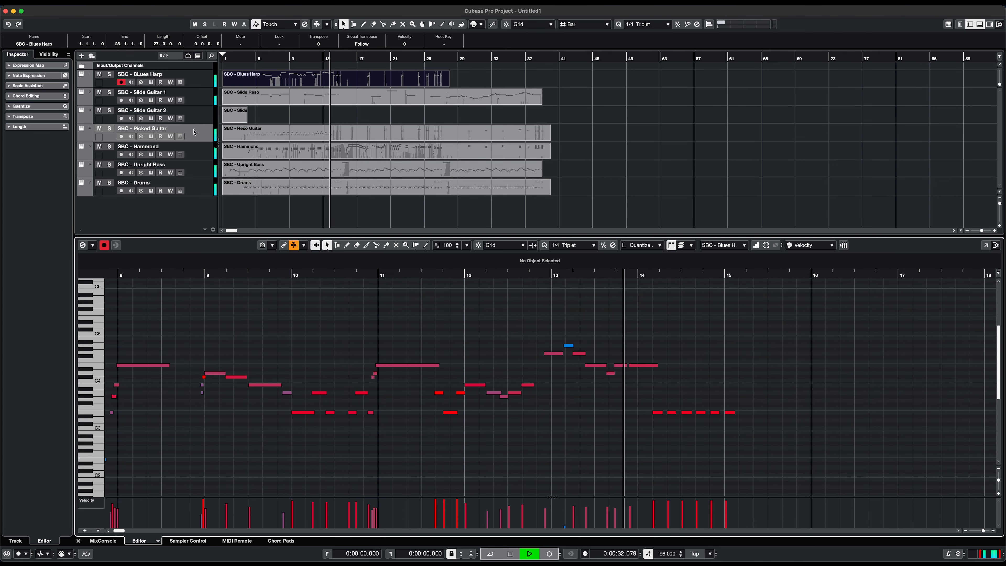
left_click(151, 82)
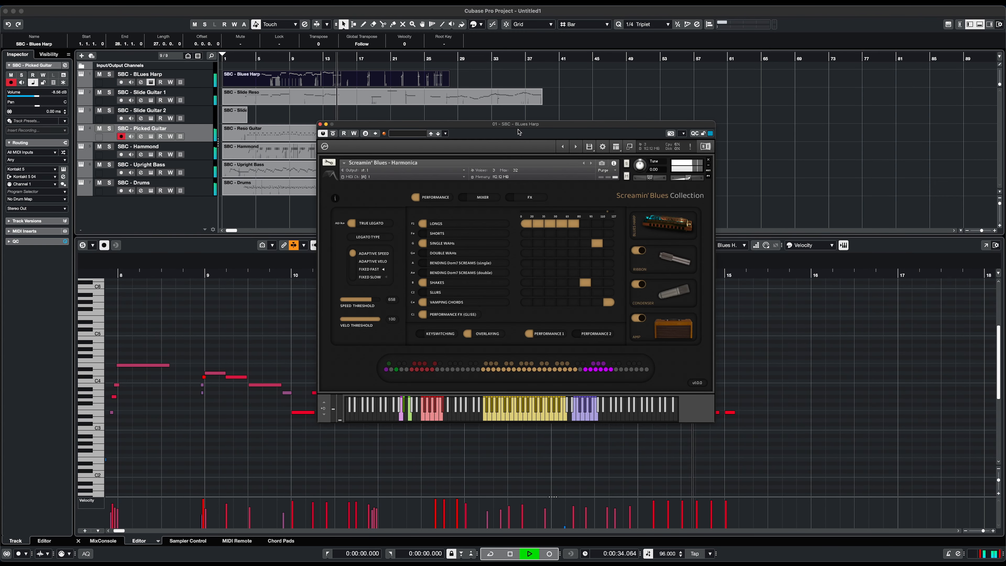
left_click_drag(513, 132, 778, 16)
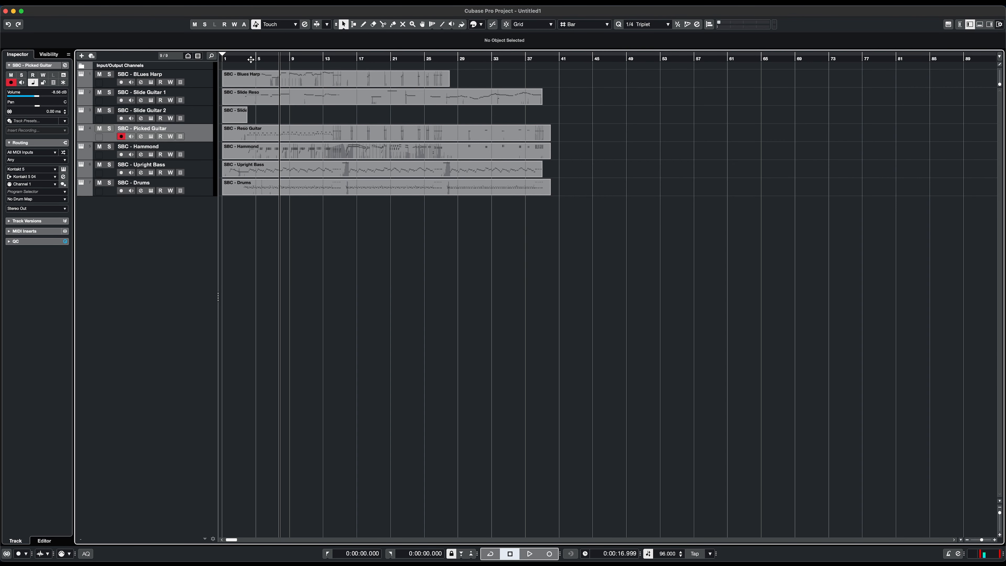
Open the Blues Harp part in the key editor and review its notes and velocities through about bar 15
left_click(255, 81)
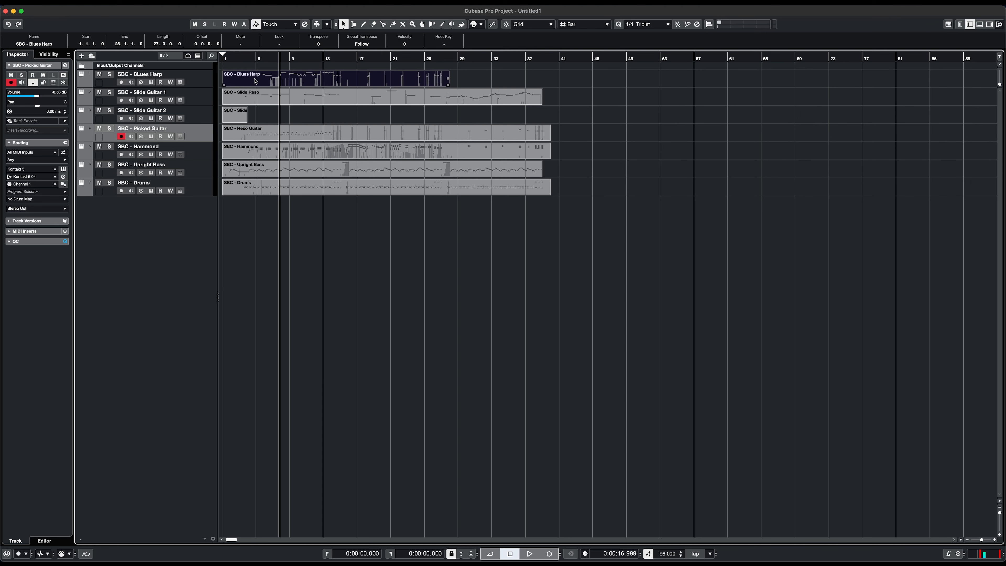
double_click(255, 81)
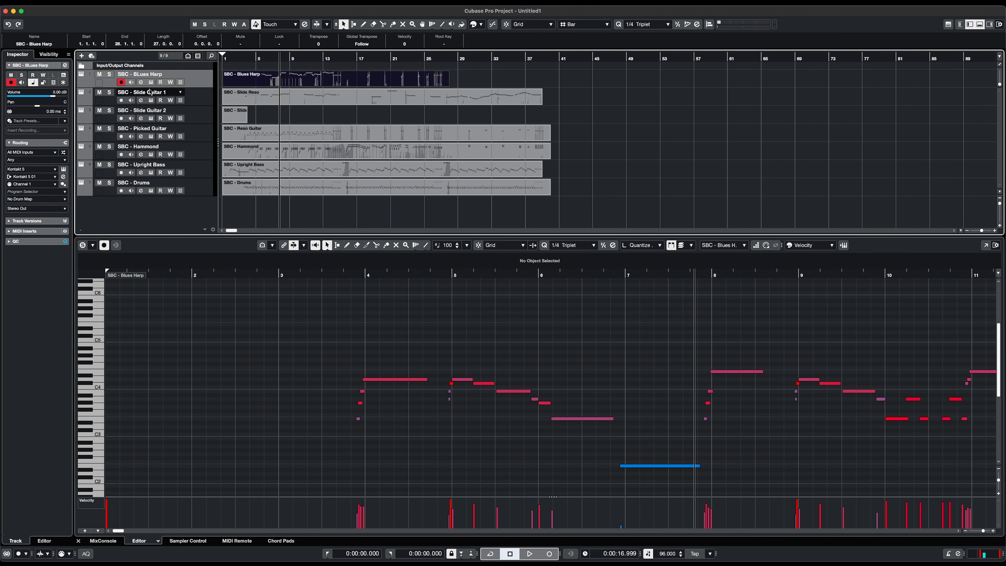
scroll(553, 368, "right", 5)
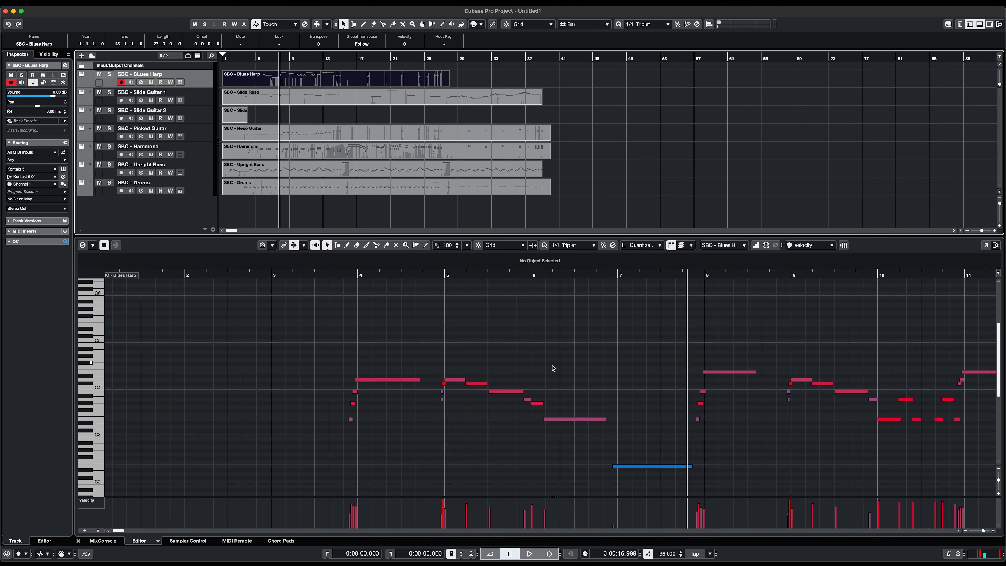
scroll(554, 368, "right", 9)
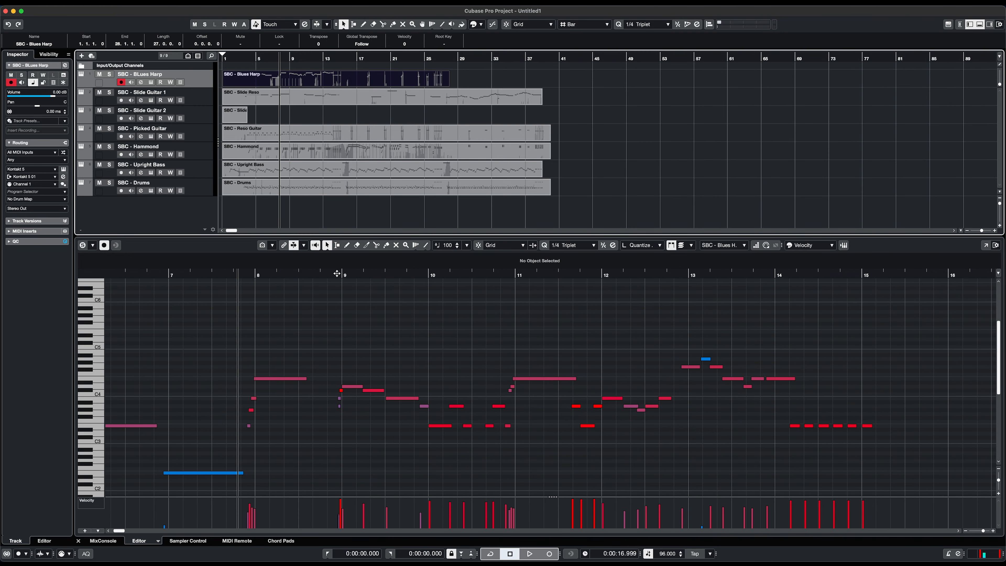
Show the Blues Harp track's Harmonica instrument beside the notes and play from about bar 9 to compare velocities with its articulation ranges
left_click(150, 82)
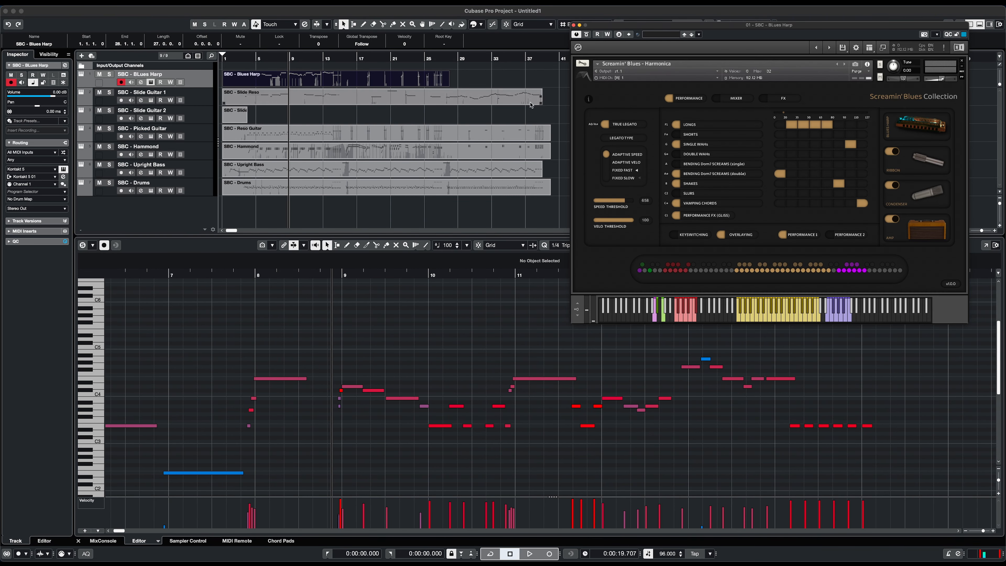
left_click_drag(678, 28, 652, 35)
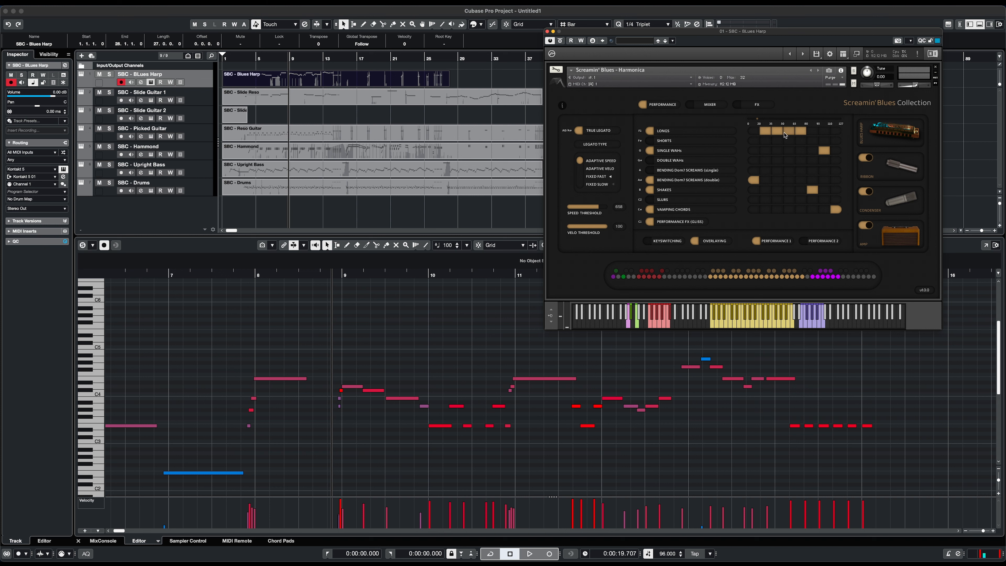
key("space")
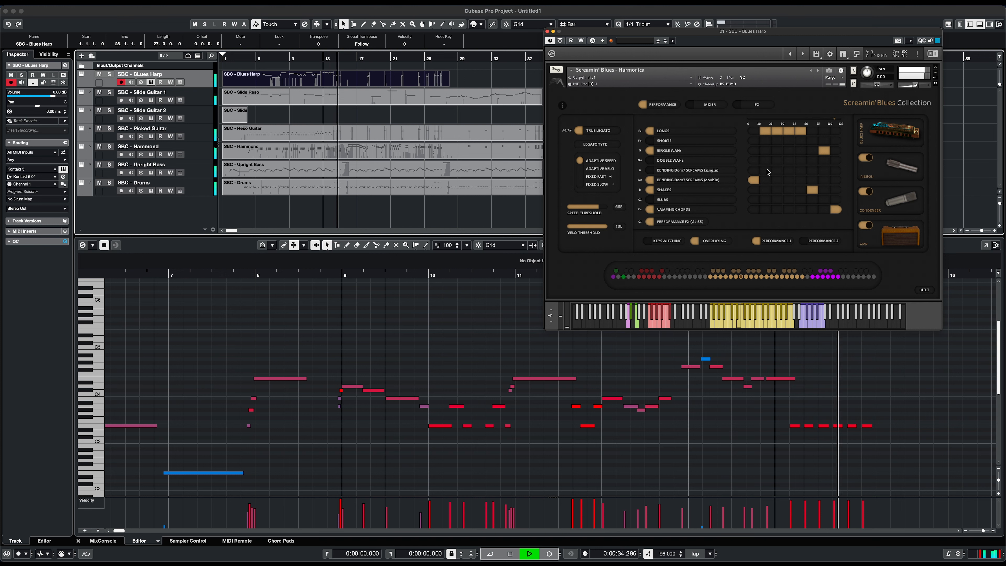
key("space")
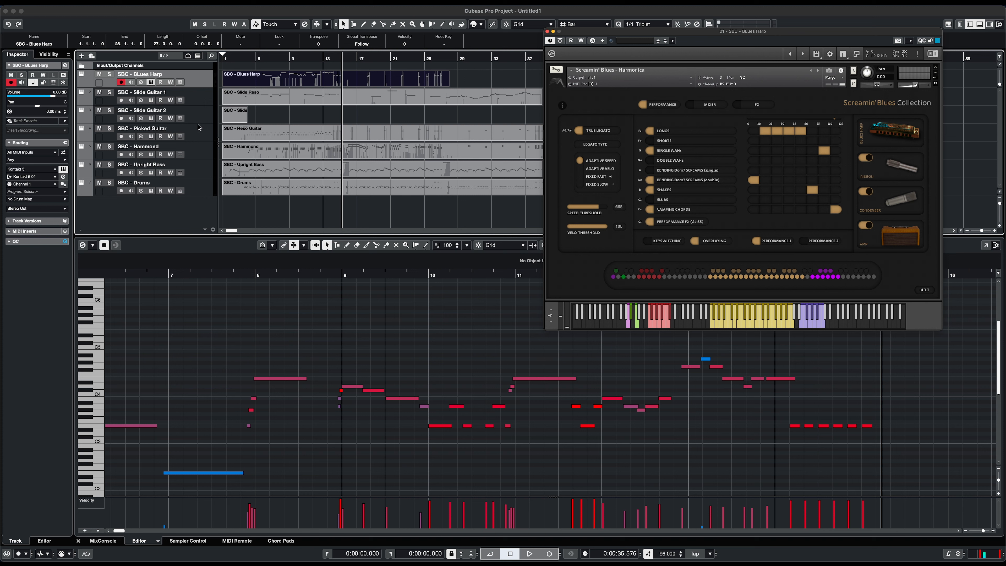
View the Reso Guitar part on the Picked Guitar track in the key editor with the Picked Guitar instrument window alongside
left_click(202, 139)
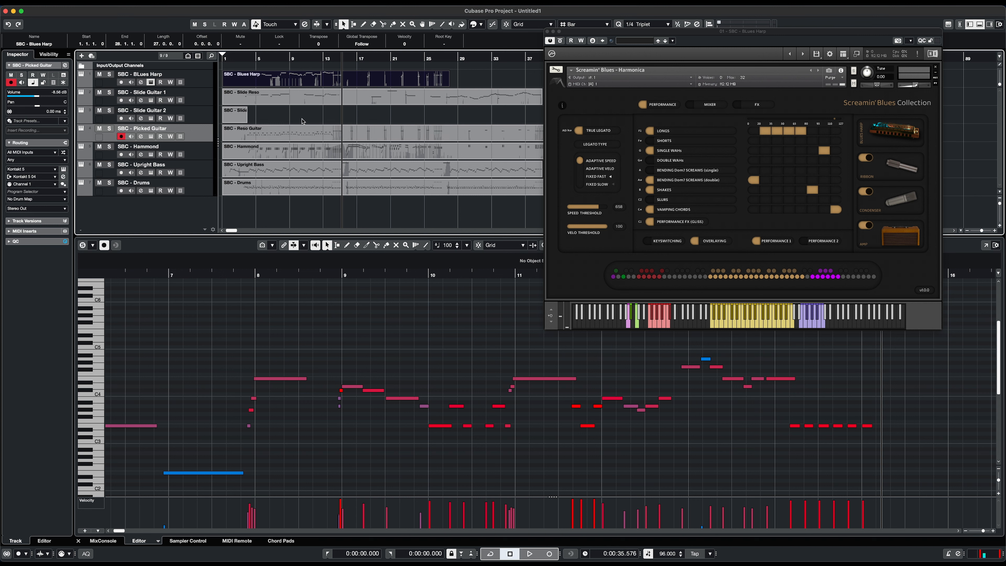
left_click(247, 57)
left_click(283, 137)
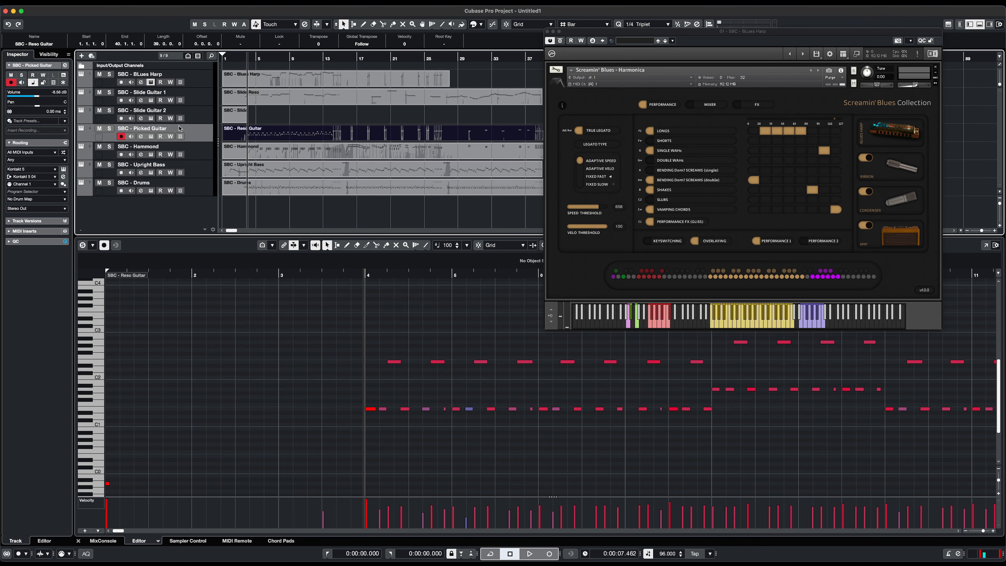
left_click(152, 137)
left_click_drag(511, 127, 736, 33)
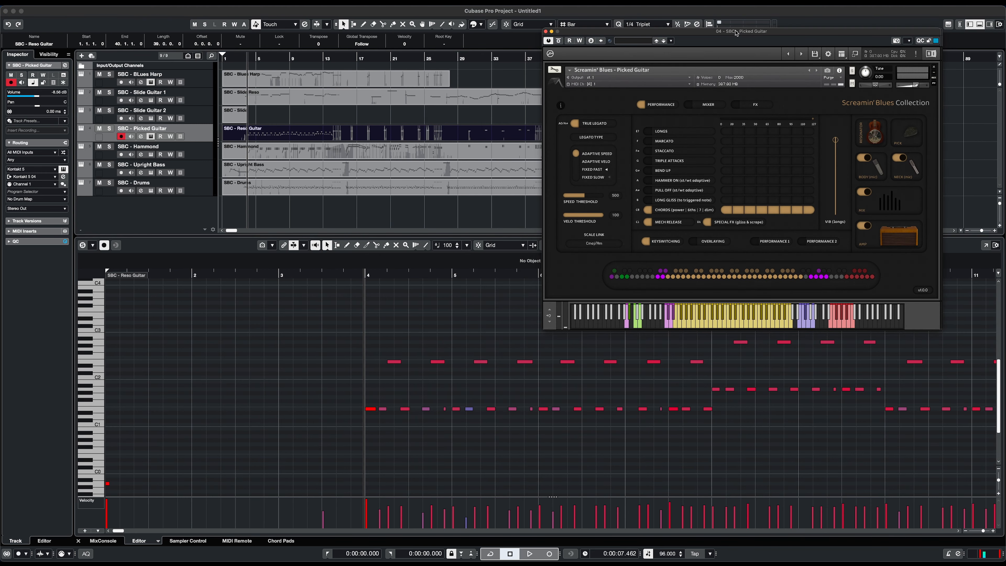
Listen to the Picked Guitar track soloed, then unsolo it to hear it in the full mix before stopping playback
left_click(109, 129)
key("space")
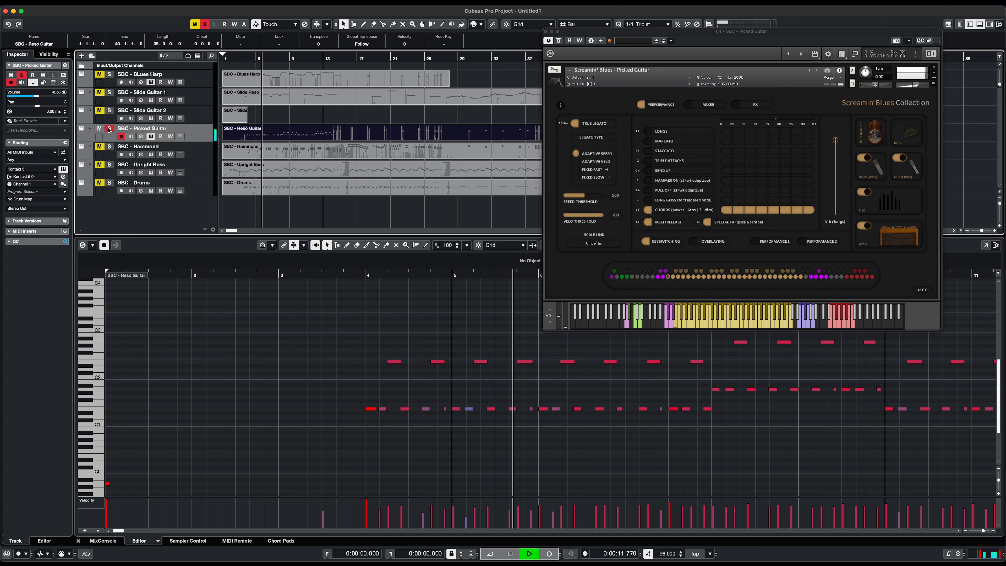
left_click(109, 129)
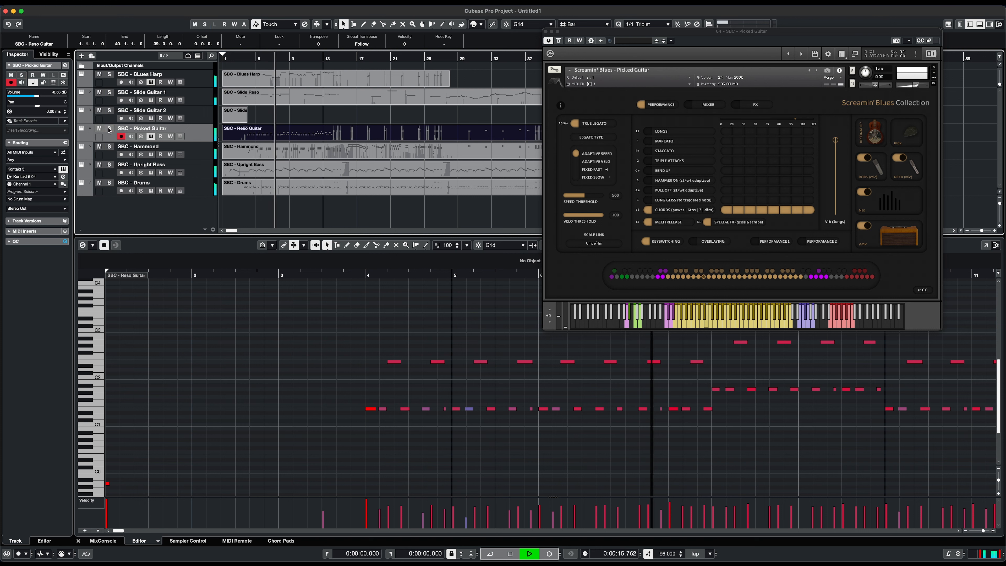
key("space")
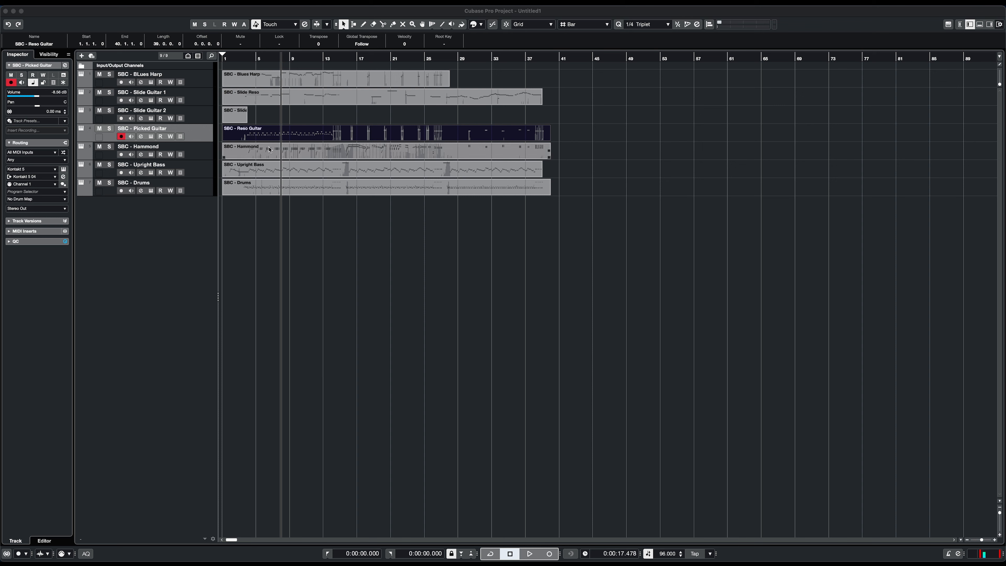
Import "1. Demo 1 - Moody Blues.midi" from Finder into the empty area below the tracks at about bar 46
left_click(205, 81)
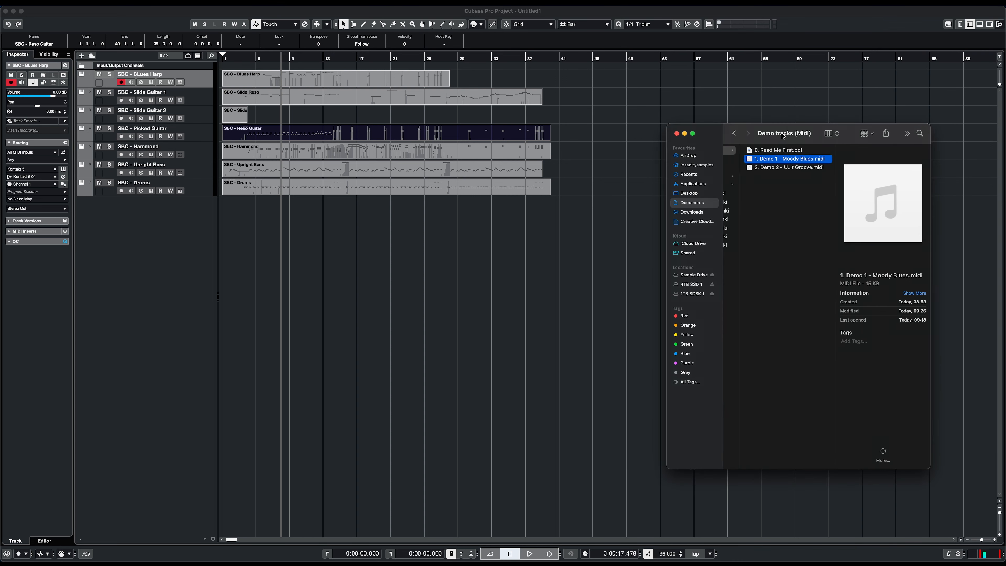
mouse_move(792, 158)
left_mouse_down()
mouse_move(604, 237)
mouse_move(610, 212)
left_mouse_up()
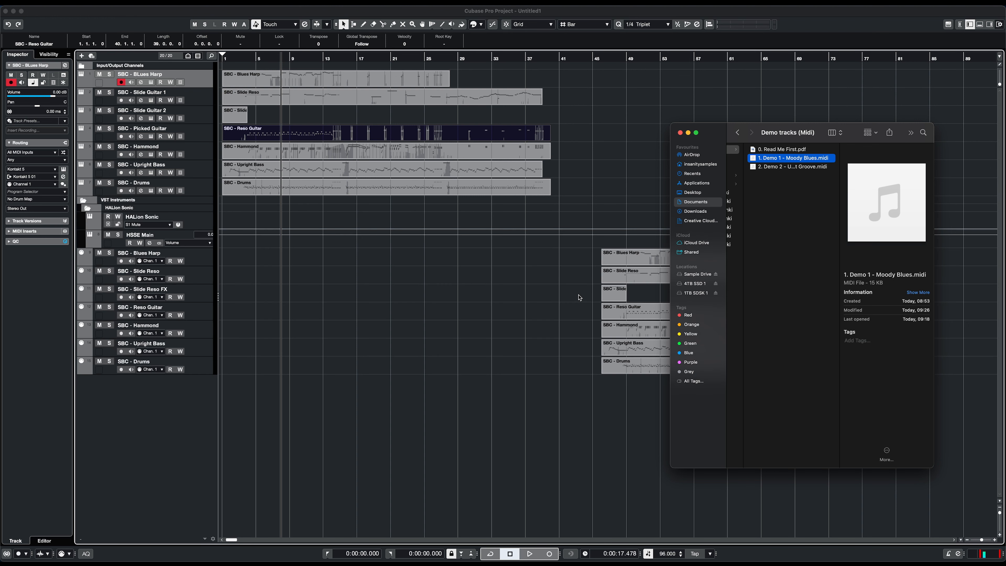
left_click(566, 397)
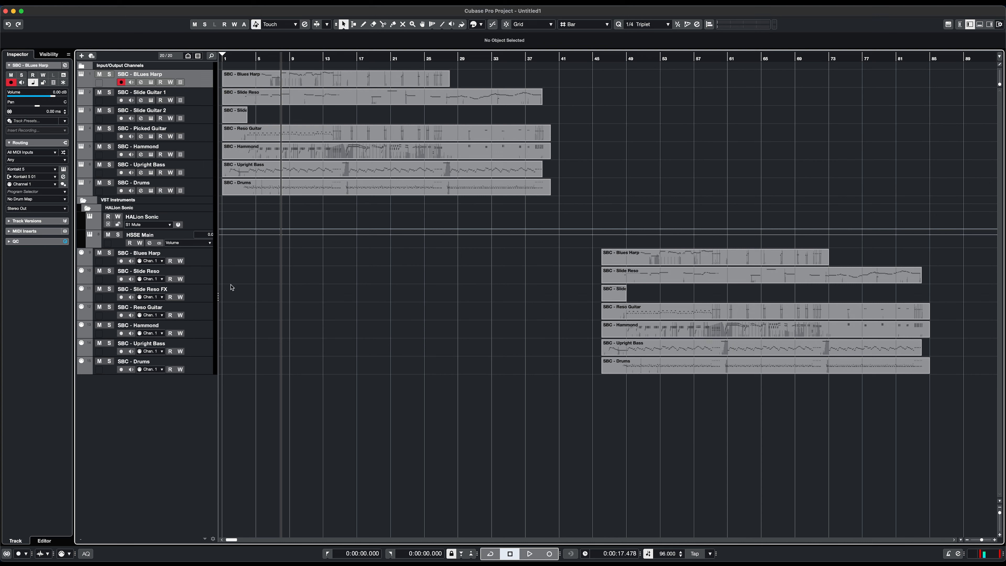
left_click(200, 263)
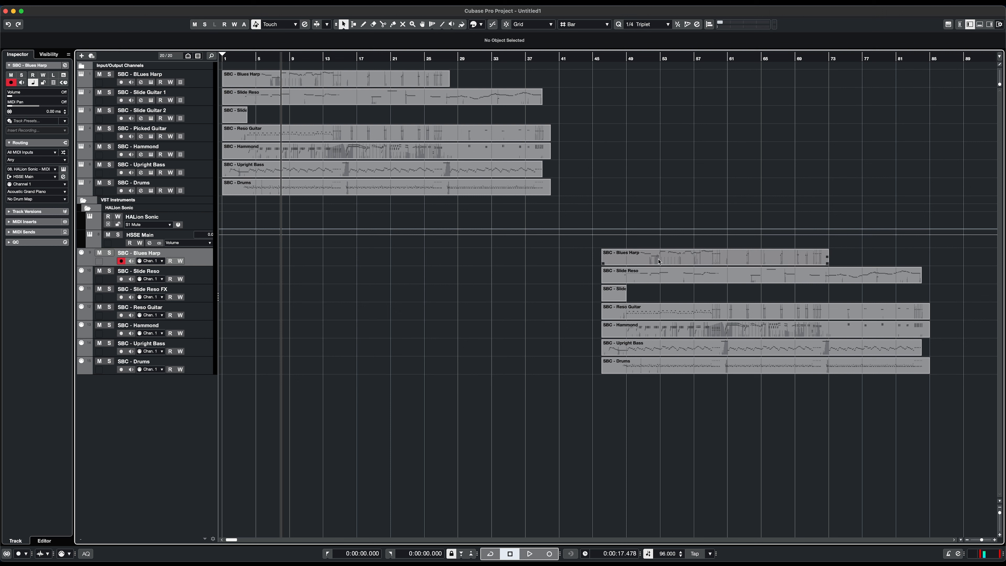
Move all seven newly imported parts up onto the matching Kontakt instrument tracks at about bar 47 and play them from around bar 50
left_click_drag(597, 258, 650, 360)
left_click_drag(636, 261, 648, 81)
left_click(642, 59)
key("space")
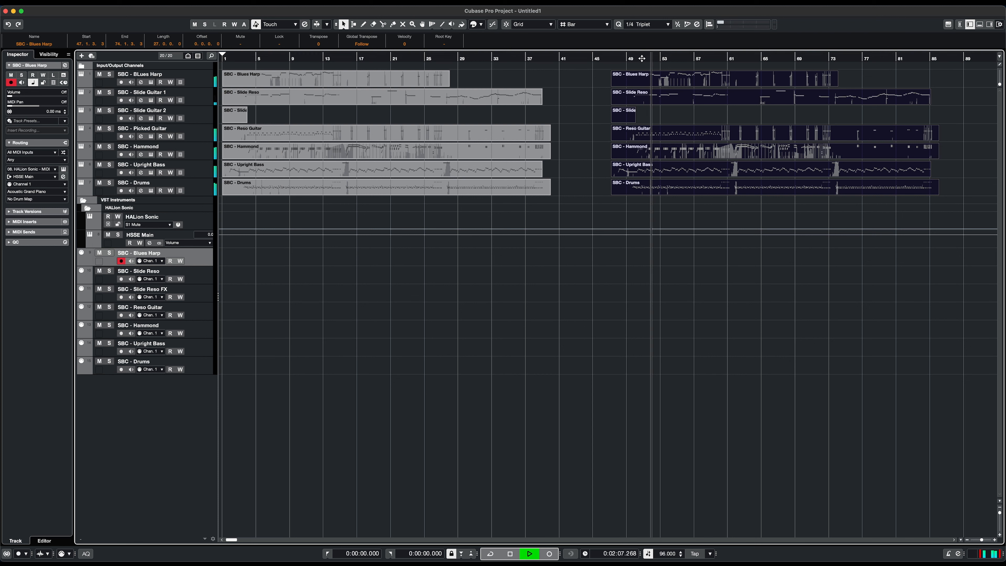
key("space")
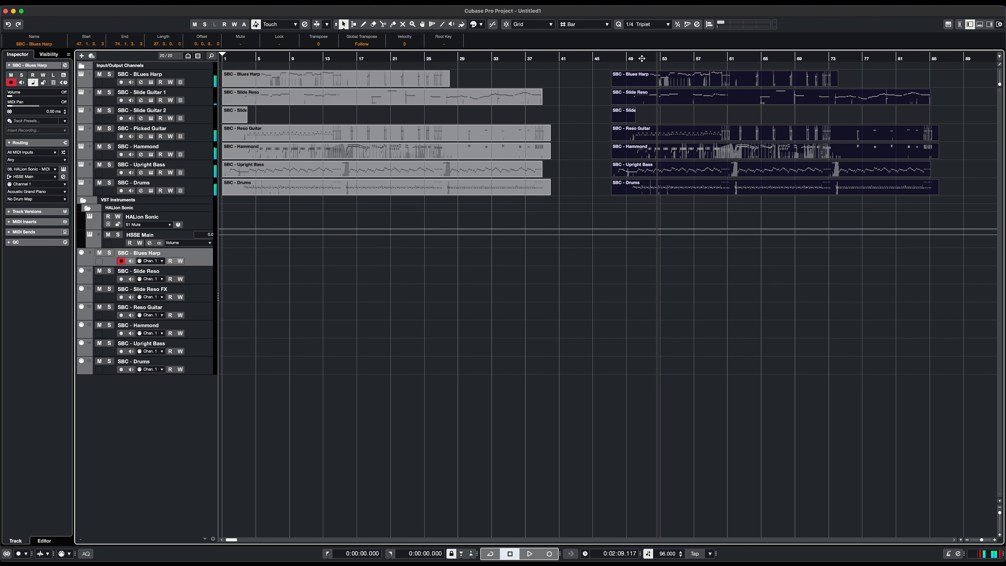